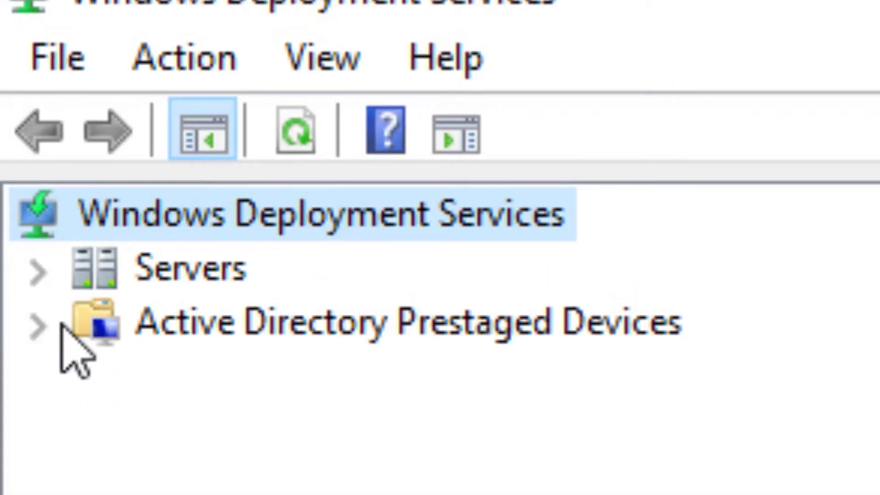
Expand cm-wds's Install Images and open the Windows 10 Group, which holds 0 images
{"action": "left_click", "coordinate": [50, 280]}
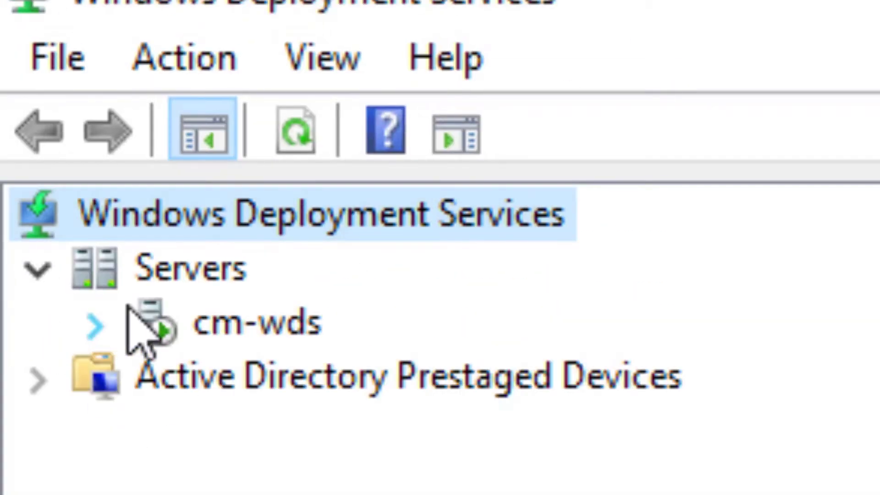
{"action": "left_click", "coordinate": [96, 327]}
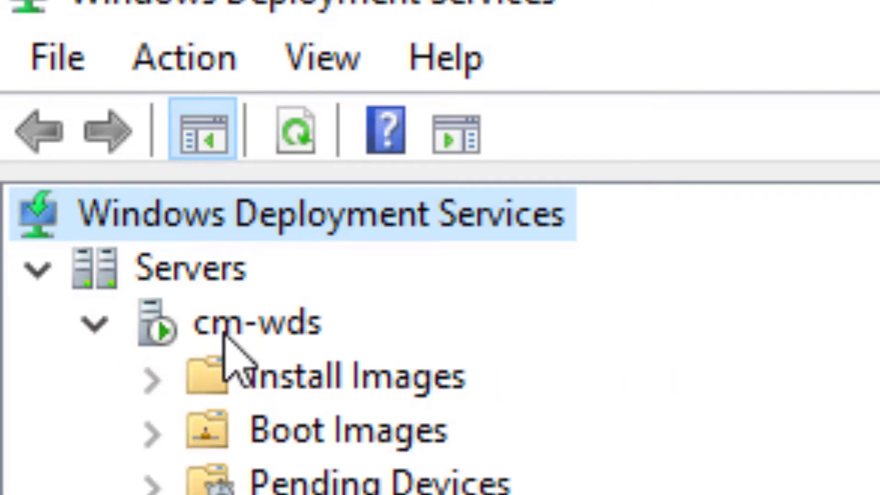
{"action": "left_click", "coordinate": [154, 380]}
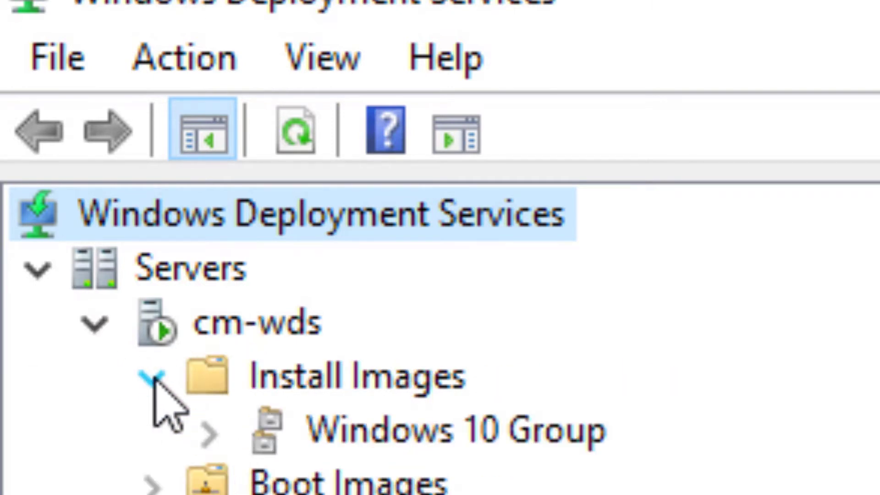
{"action": "left_click", "coordinate": [371, 465]}
{"action": "left_click", "coordinate": [412, 430]}
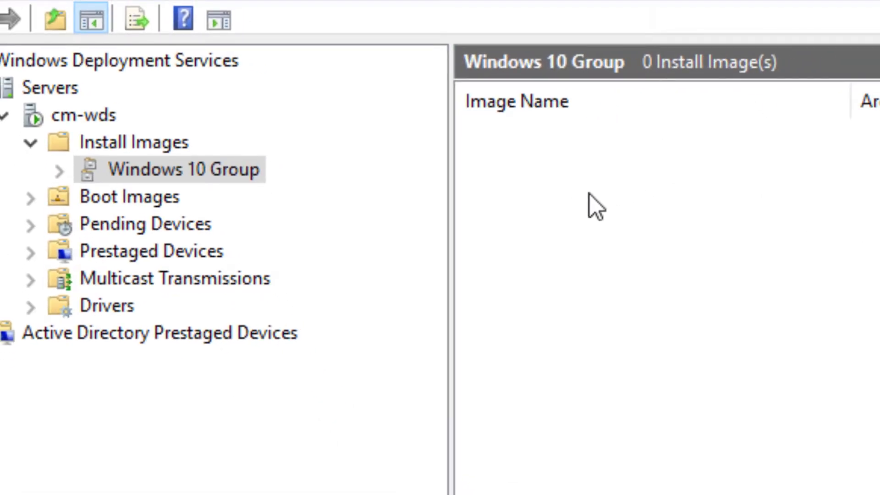
Add the WinMatter 10 Home image from WinMatter-10-Home.wim to the Windows 10 Group
{"action": "right_click", "coordinate": [615, 262]}
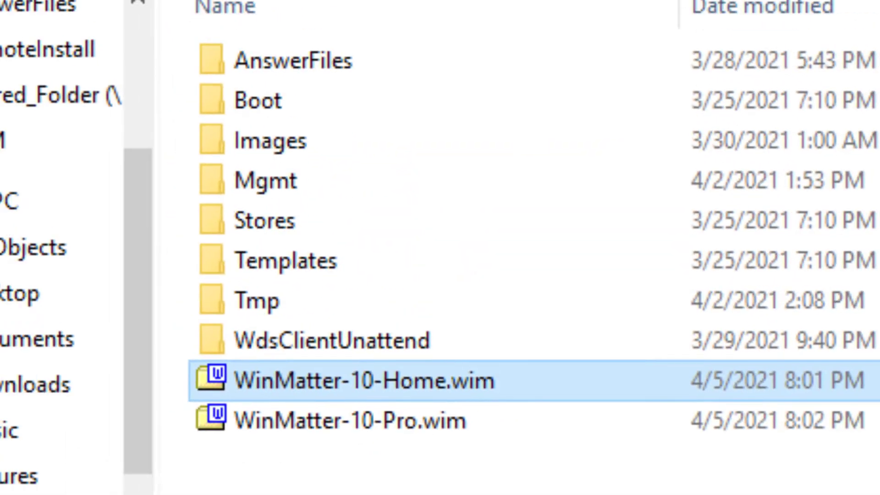
{"action": "key", "text": "Return"}
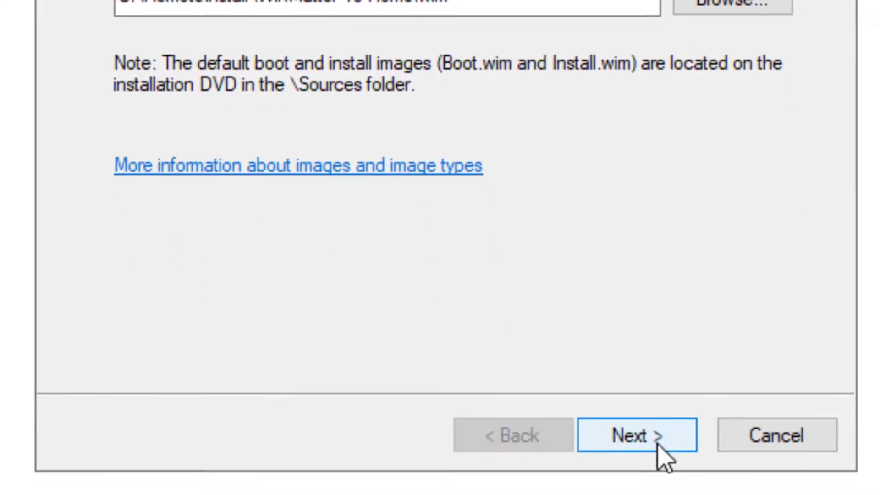
{"action": "left_click", "coordinate": [610, 429]}
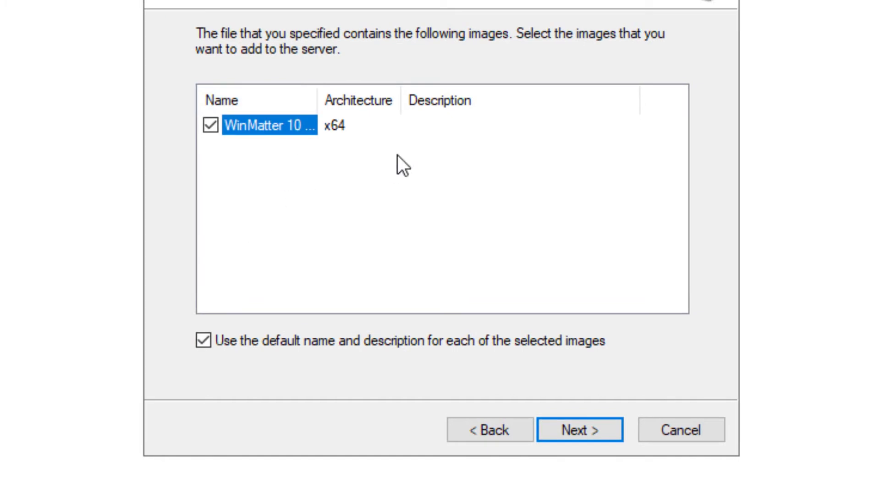
{"action": "left_click", "coordinate": [584, 436]}
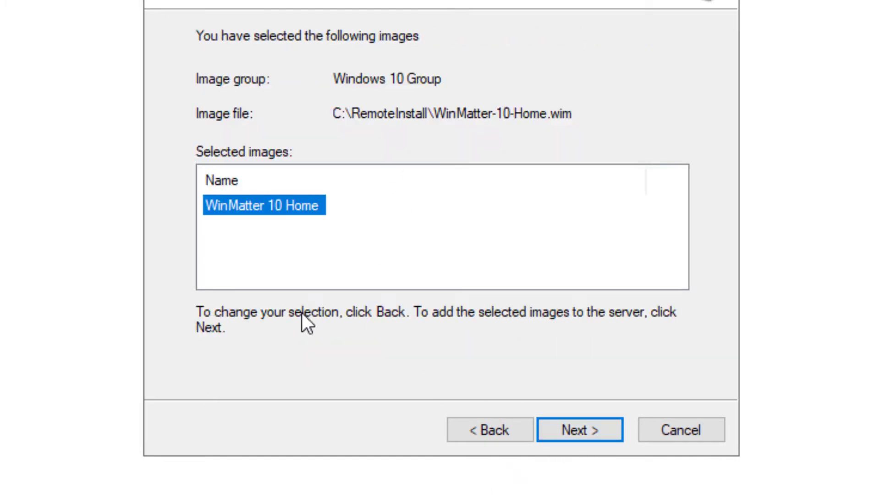
{"action": "left_click", "coordinate": [578, 440]}
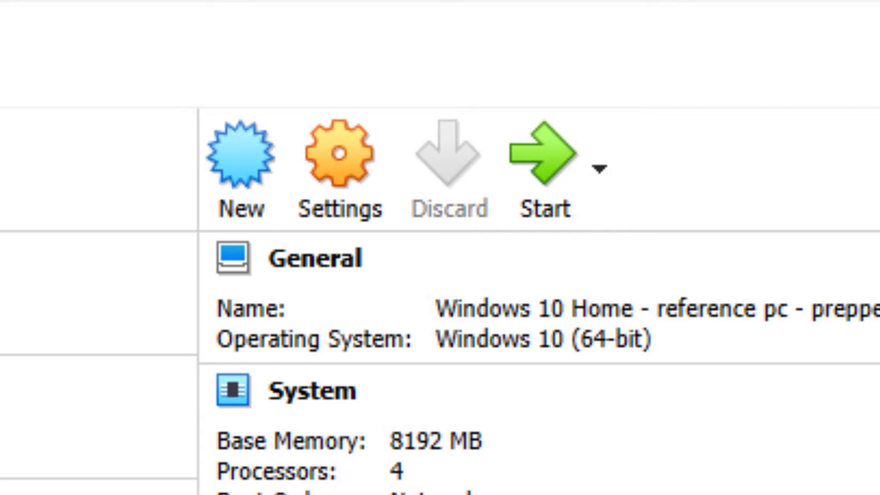
Start a new virtual machine and name it 'WinMatter 10 Home'
{"action": "left_click", "coordinate": [274, 169]}
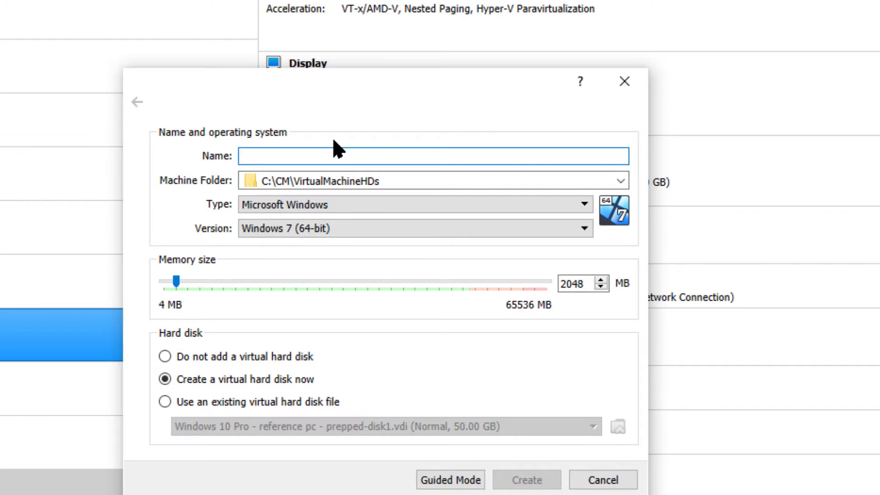
{"action": "type", "text": "Wind"}
{"action": "key", "text": "BackSpace"}
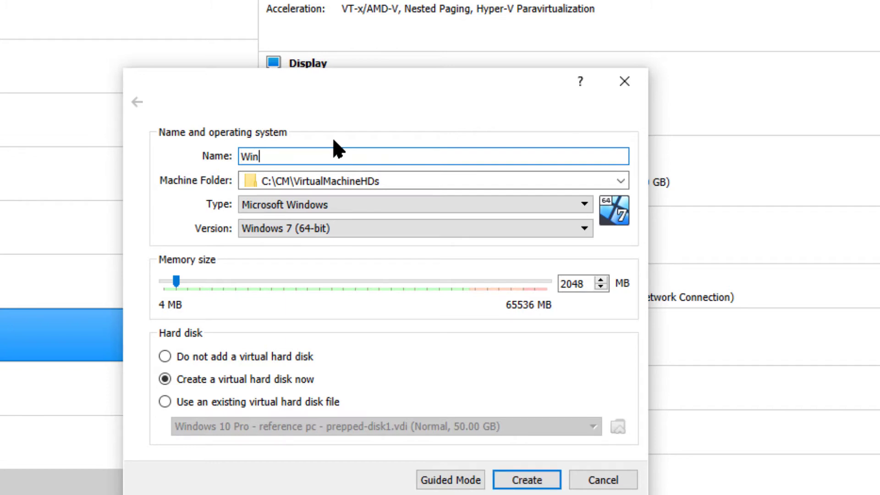
{"action": "type", "text": "Matter Home"}
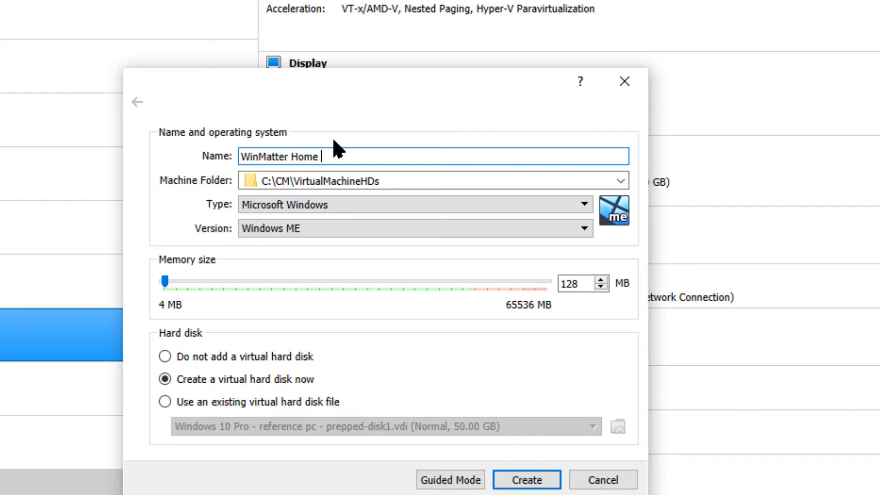
{"action": "key", "text": "ctrl+Left"}
{"action": "type", "text": "10"}
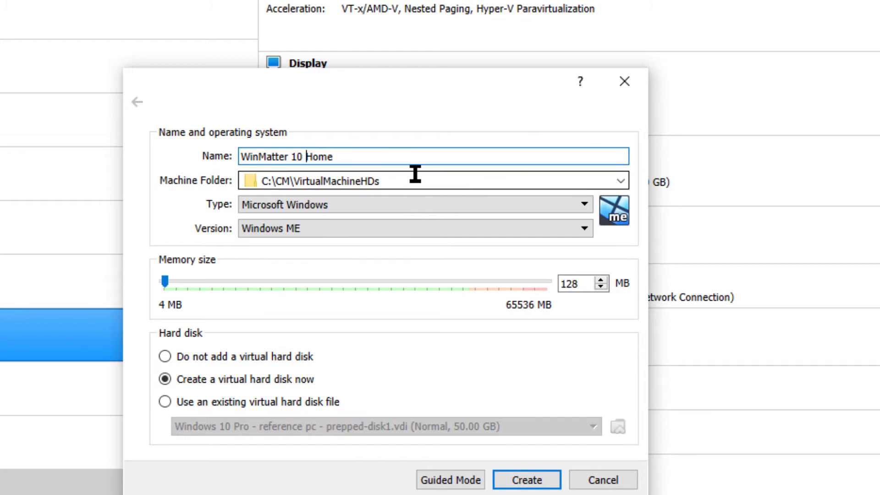
Set version Windows 10 (64-bit) and 8192 MB memory, then create it with a 50 GB VDI disk
{"action": "left_click", "coordinate": [411, 228]}
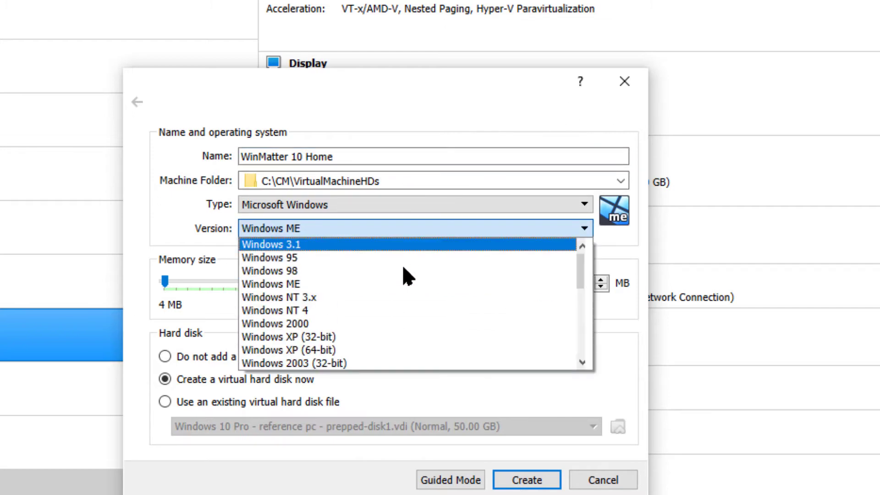
{"action": "scroll", "coordinate": [379, 367], "scroll_direction": "down", "scroll_amount": 5}
{"action": "left_click", "coordinate": [360, 310]}
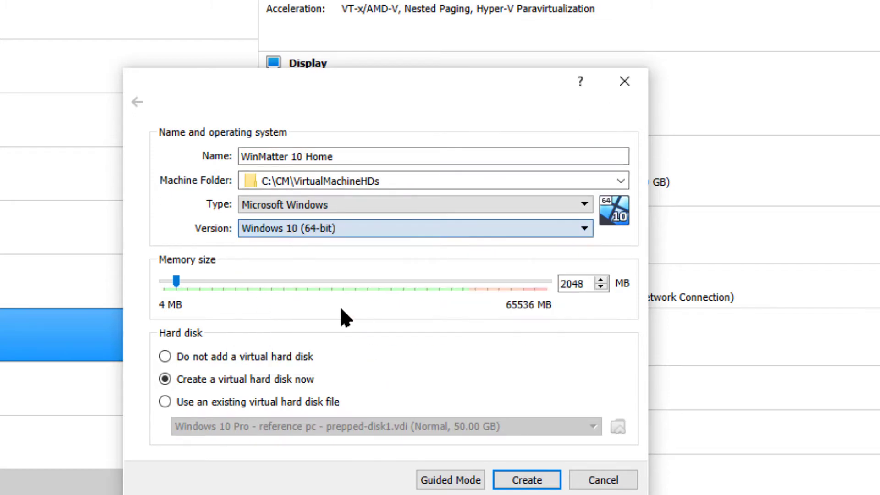
{"action": "left_click", "coordinate": [221, 280]}
{"action": "left_click", "coordinate": [221, 281]}
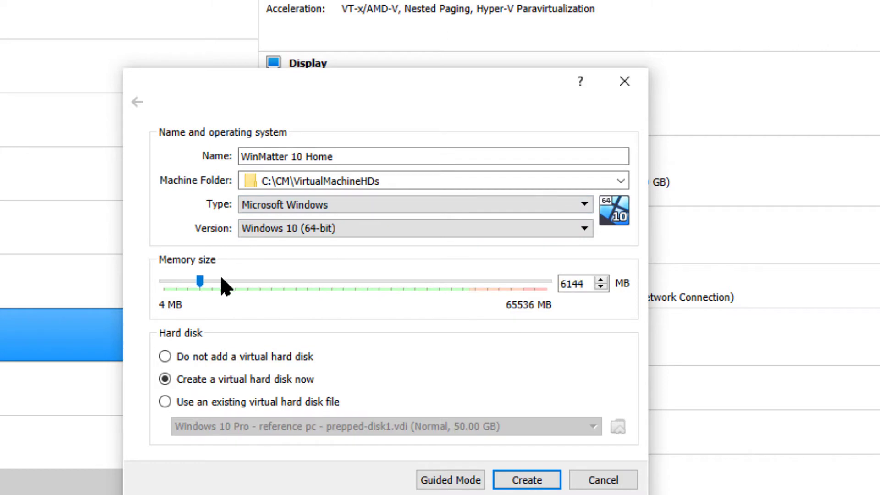
{"action": "left_click", "coordinate": [221, 280]}
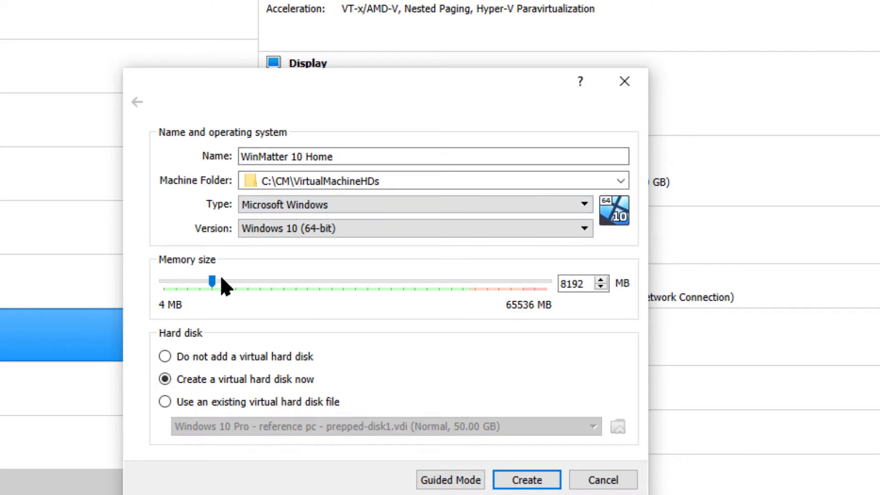
{"action": "left_click", "coordinate": [519, 482]}
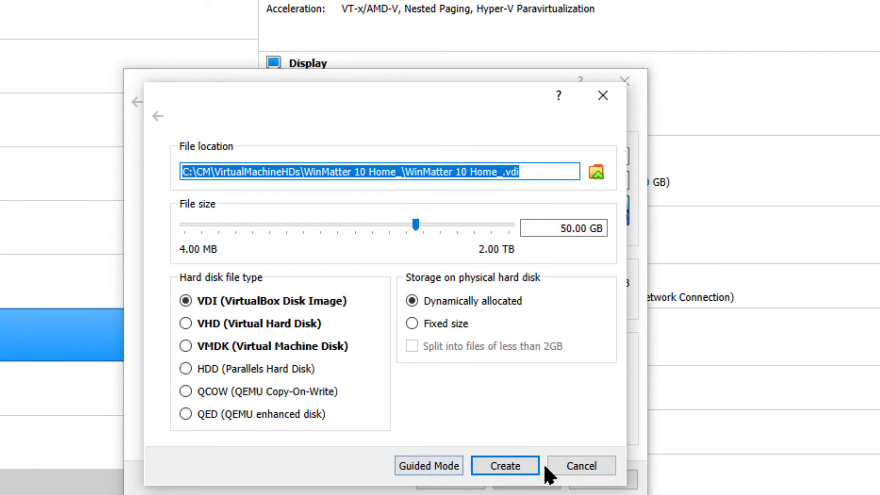
{"action": "left_click", "coordinate": [504, 466]}
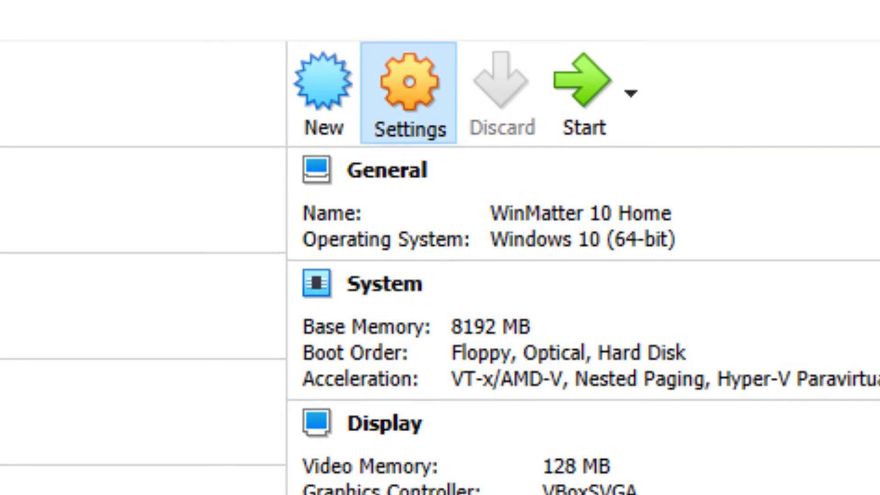
Set WinMatter 10 Home's boot order to Network then Hard Disk, disabling floppy and optical
{"action": "left_click", "coordinate": [410, 92]}
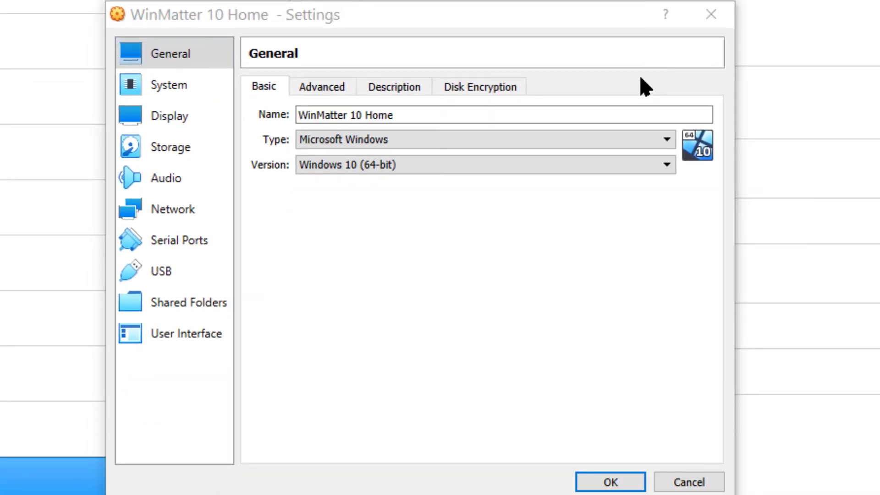
{"action": "left_click", "coordinate": [170, 97]}
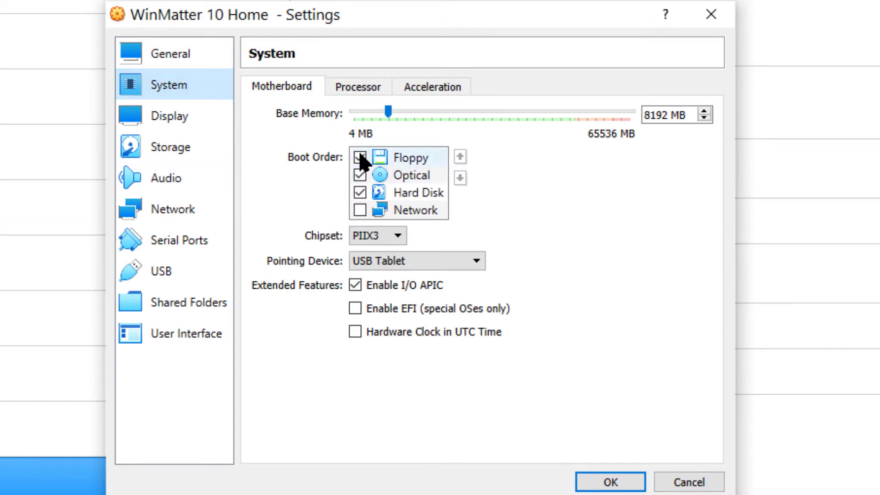
{"action": "left_click", "coordinate": [360, 157]}
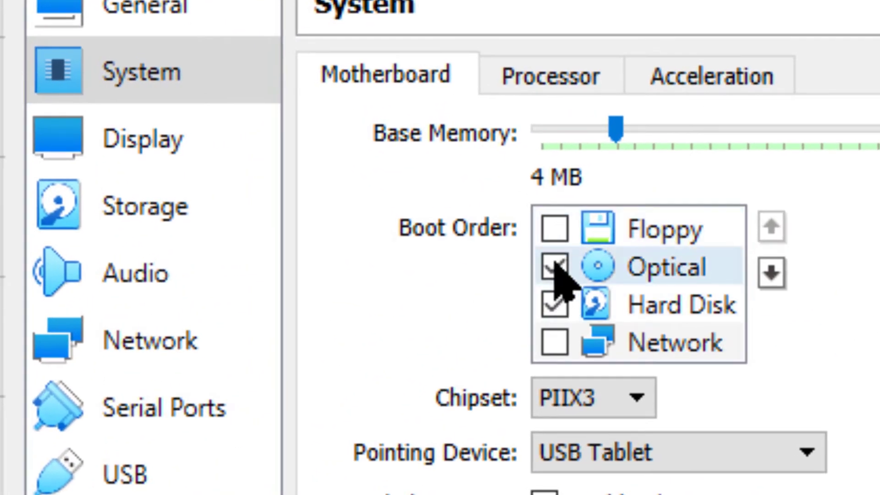
{"action": "left_click", "coordinate": [555, 267]}
{"action": "left_click", "coordinate": [554, 343]}
{"action": "left_click", "coordinate": [685, 344]}
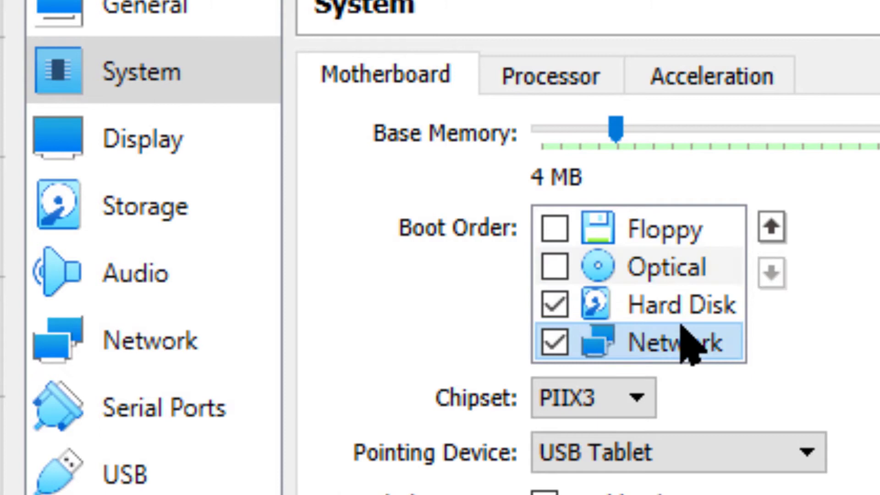
{"action": "left_click", "coordinate": [771, 227]}
{"action": "left_click", "coordinate": [771, 227]}
{"action": "left_click", "coordinate": [771, 226]}
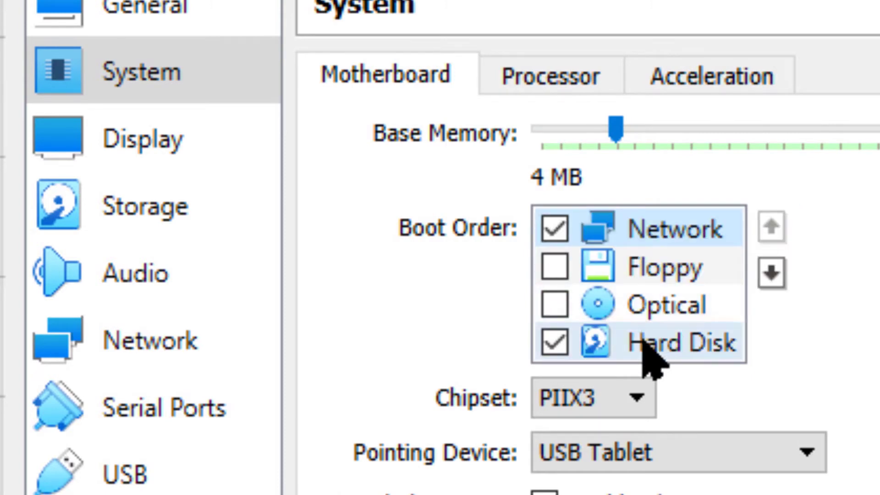
{"action": "left_click", "coordinate": [643, 343]}
{"action": "left_click", "coordinate": [772, 227]}
{"action": "left_click", "coordinate": [772, 227]}
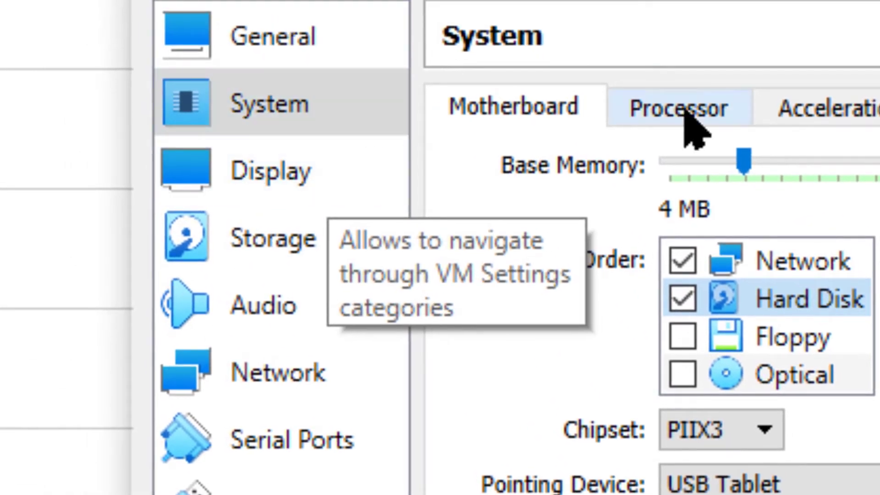
Raise the processor count to 4, then review the Display and Storage pages
{"action": "left_click", "coordinate": [692, 130]}
{"action": "left_click_drag", "start_coordinate": [825, 177], "coordinate": [831, 176]}
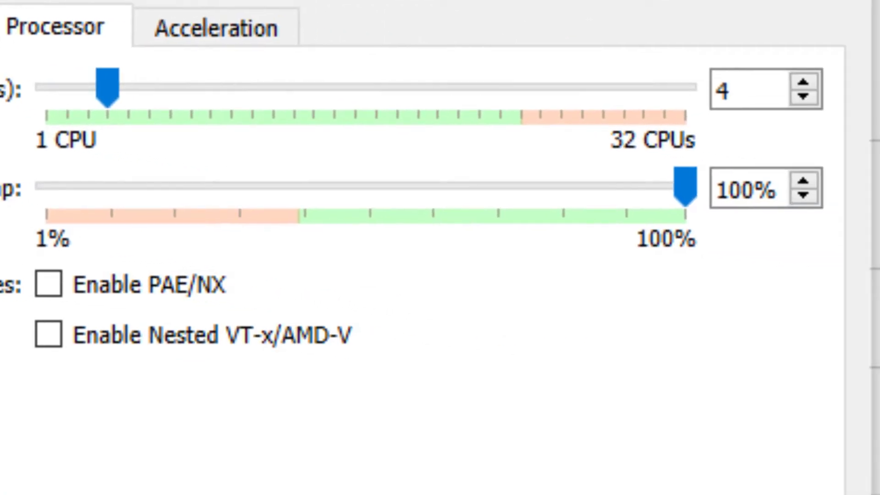
{"action": "left_click", "coordinate": [88, 56]}
{"action": "left_click", "coordinate": [83, 109]}
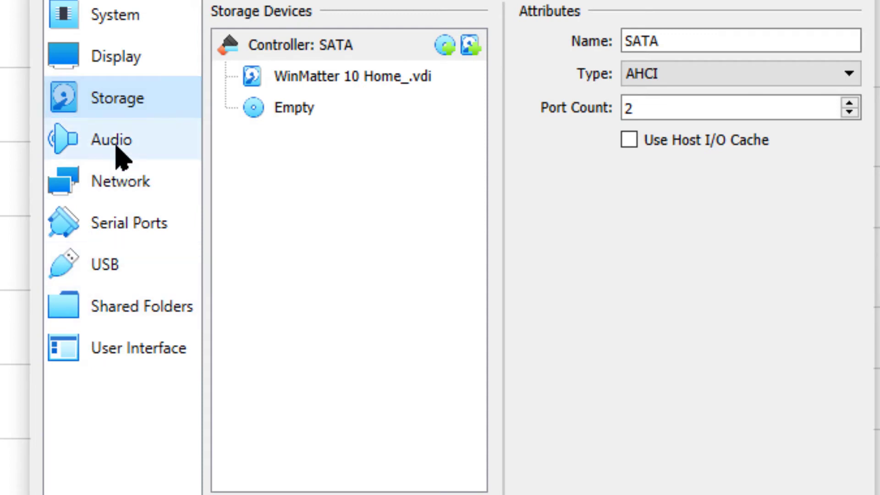
Attach the network adapter as Bridged Adapter to the Intel(R) I210 Gigabit Network Connection, checking Adapter Type
{"action": "left_click", "coordinate": [120, 184]}
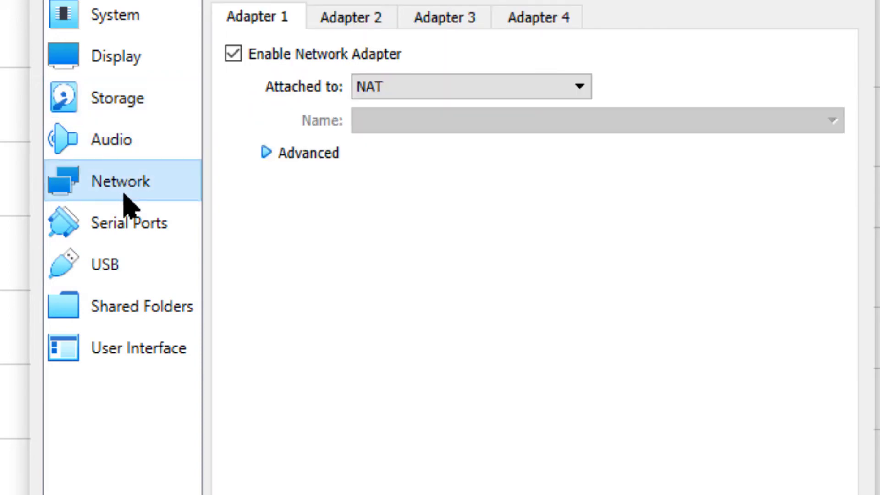
{"action": "left_click", "coordinate": [467, 86]}
{"action": "left_click", "coordinate": [407, 129]}
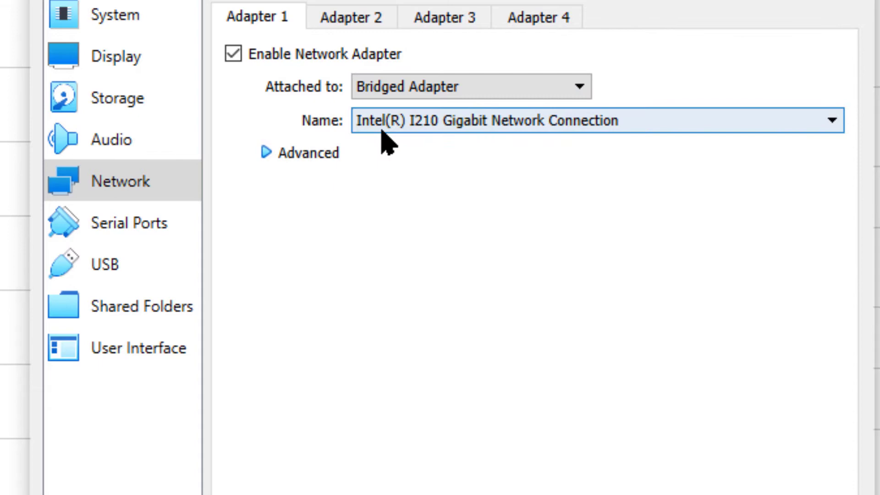
{"action": "left_click", "coordinate": [268, 154]}
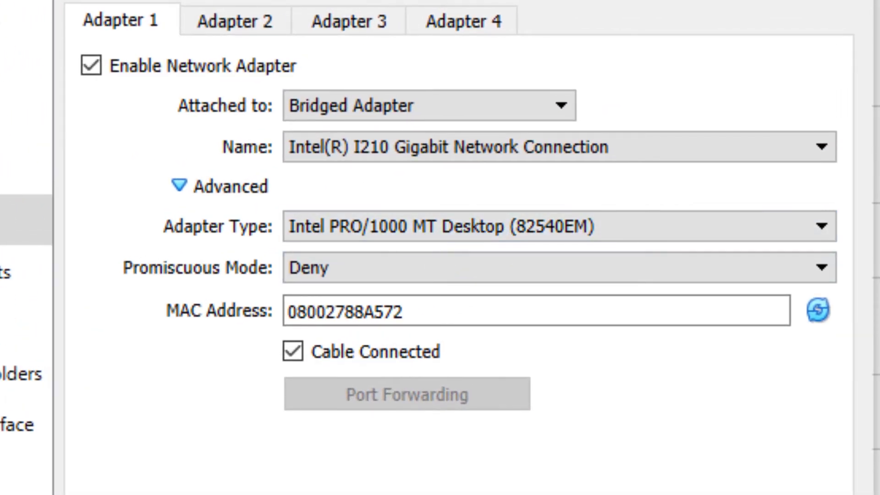
{"action": "left_click", "coordinate": [495, 227]}
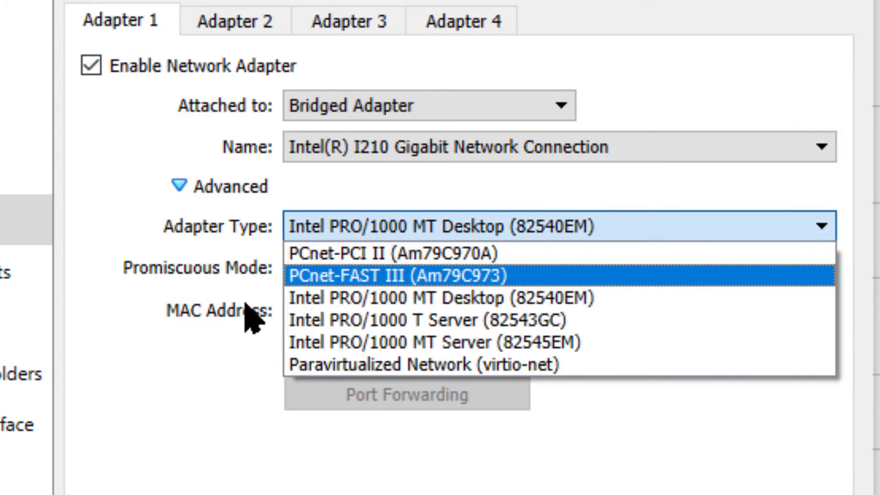
{"action": "key", "text": "Escape"}
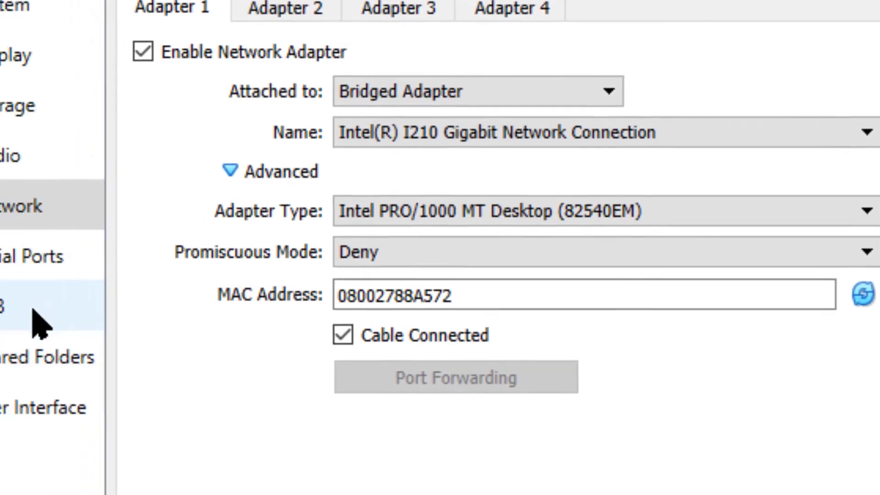
Review the USB and Display settings, then save the VM settings
{"action": "left_click", "coordinate": [76, 287]}
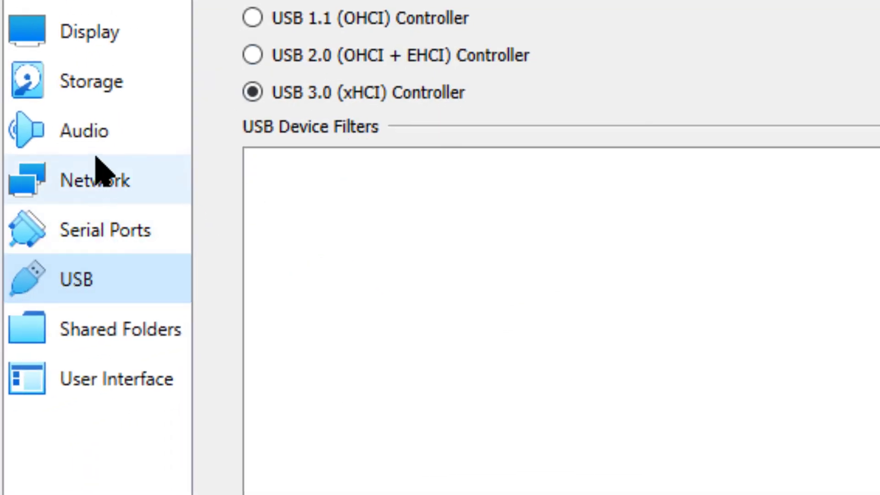
{"action": "left_click", "coordinate": [92, 31]}
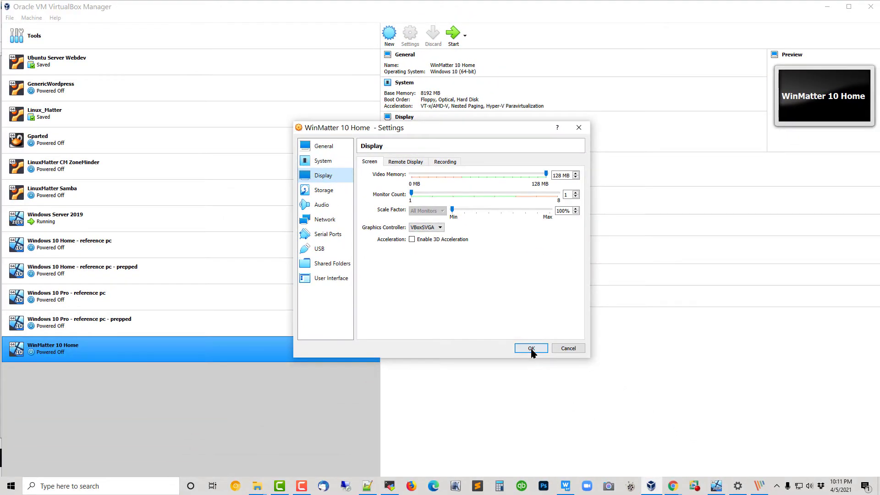
{"action": "left_click", "coordinate": [531, 349]}
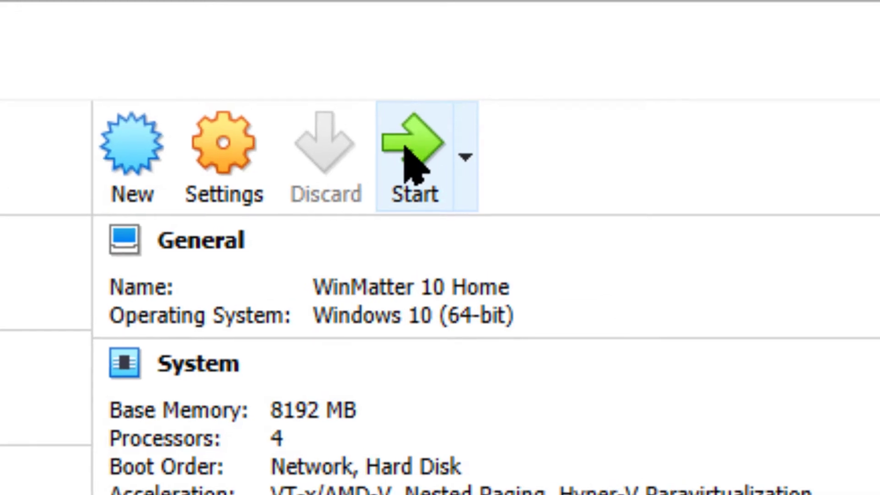
Start WinMatter 10 Home without a start-up disk so it network-boots into WDS setup
{"action": "left_click", "coordinate": [409, 166]}
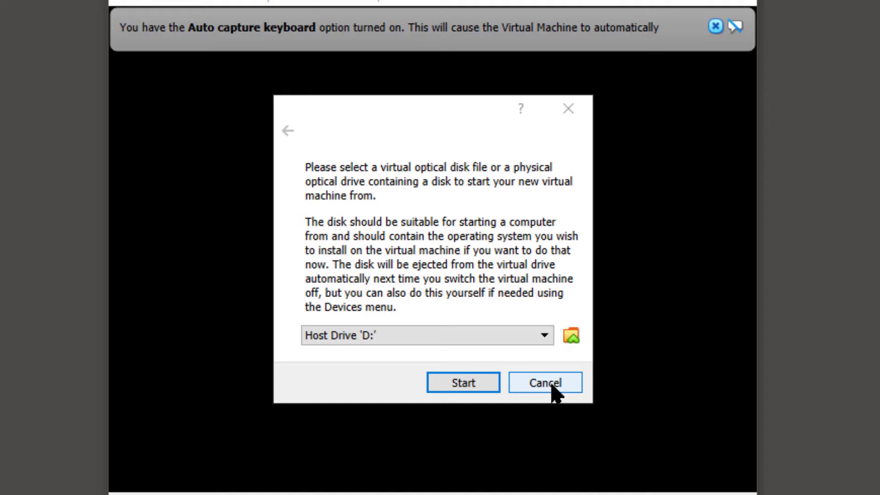
{"action": "left_click", "coordinate": [552, 387]}
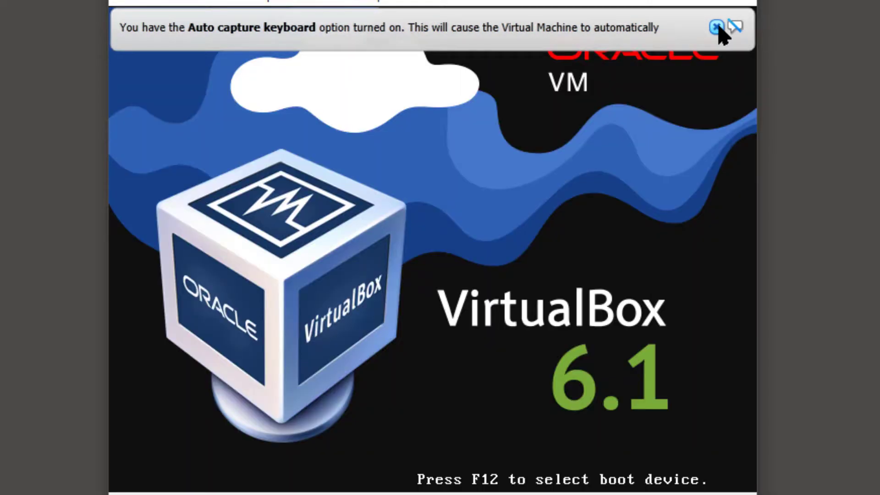
{"action": "left_click", "coordinate": [718, 26]}
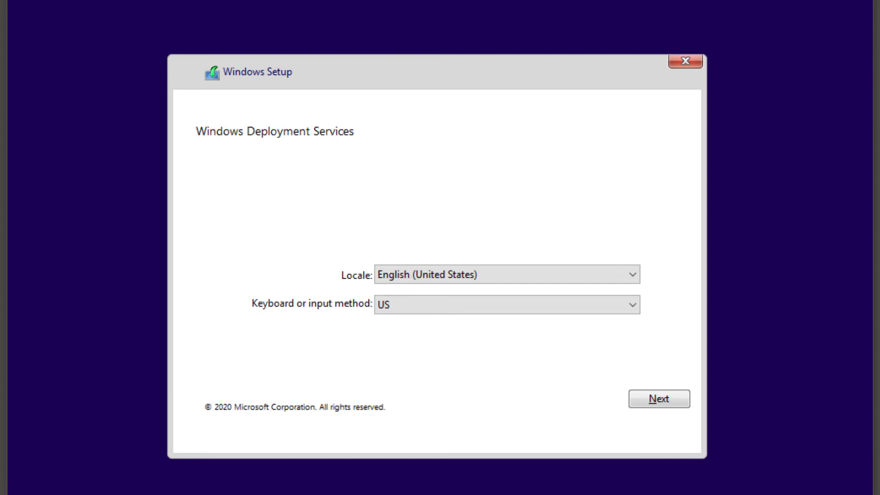
Accept English (United States) locale and sign in to cm-wds with the administrator user name and password
{"action": "left_click", "coordinate": [659, 399]}
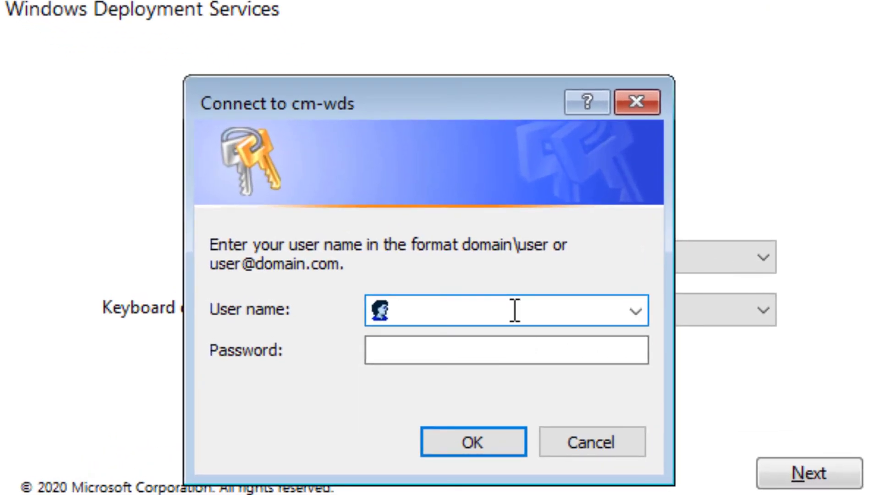
{"action": "type", "text": "cm-wds"}
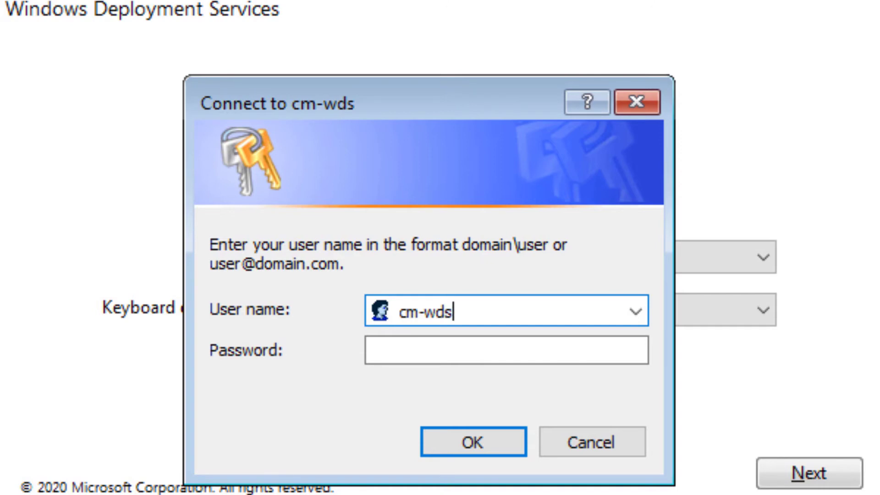
{"action": "type", "text": "\\Adminis"}
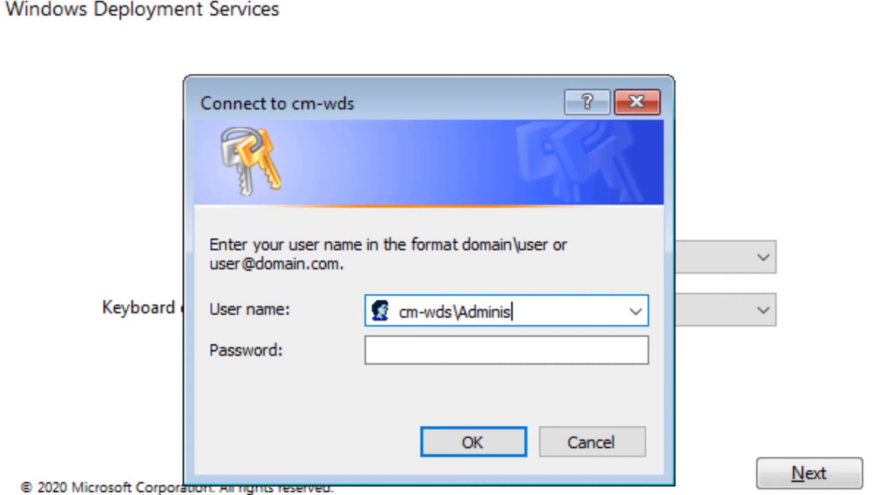
{"action": "type", "text": "trator"}
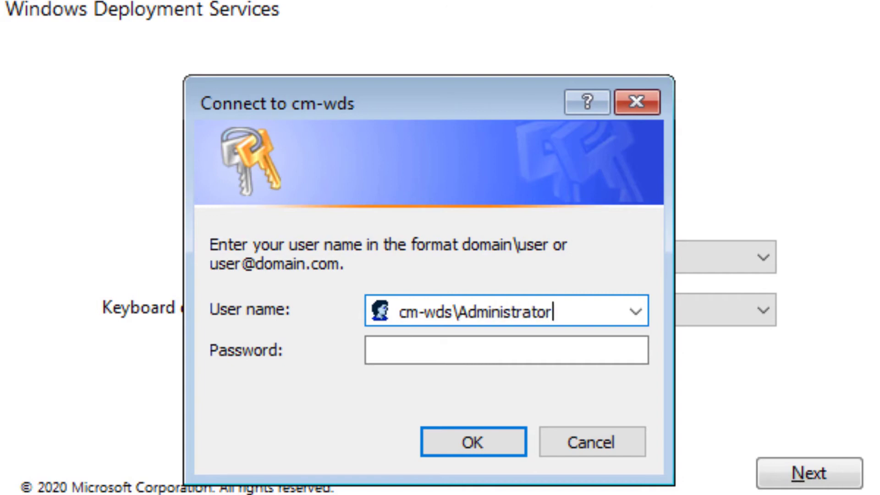
{"action": "key", "text": "Tab"}
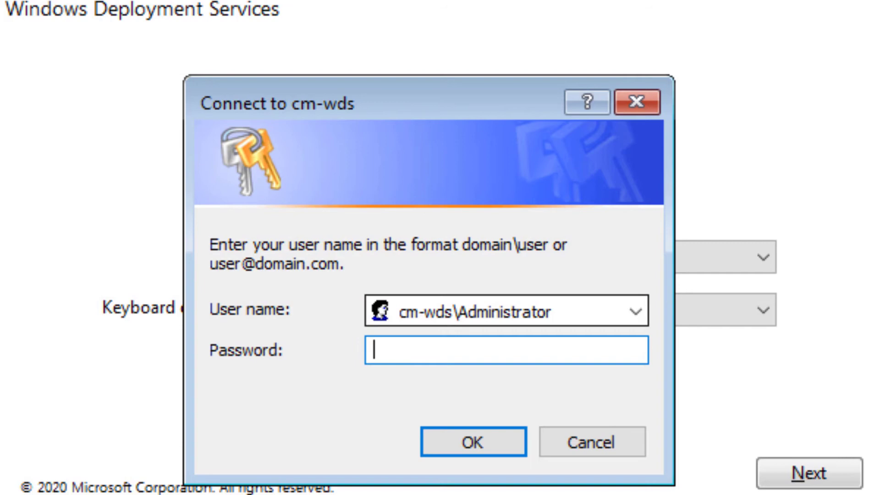
{"action": "type", "text": "•••••••••••••"}
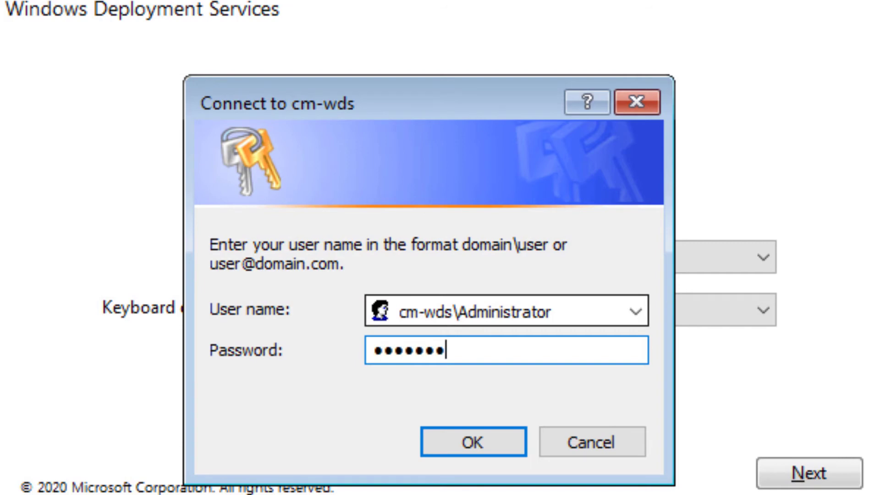
{"action": "type", "text": "•"}
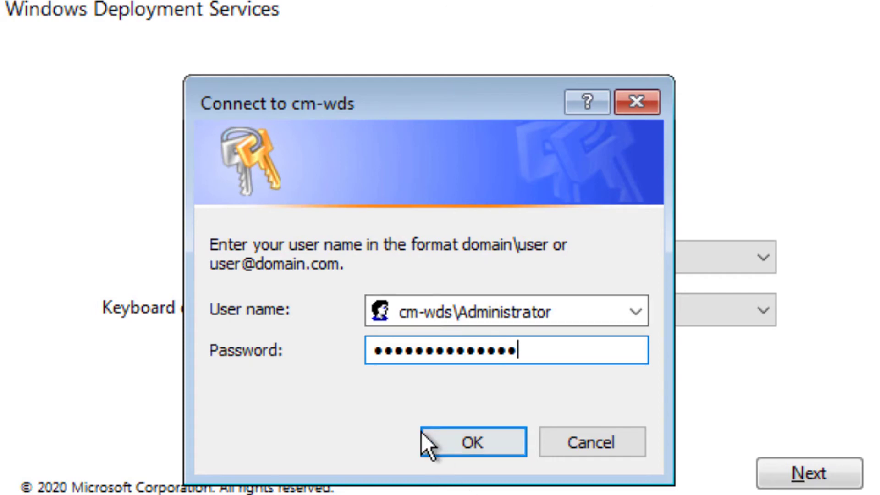
{"action": "left_click", "coordinate": [450, 436]}
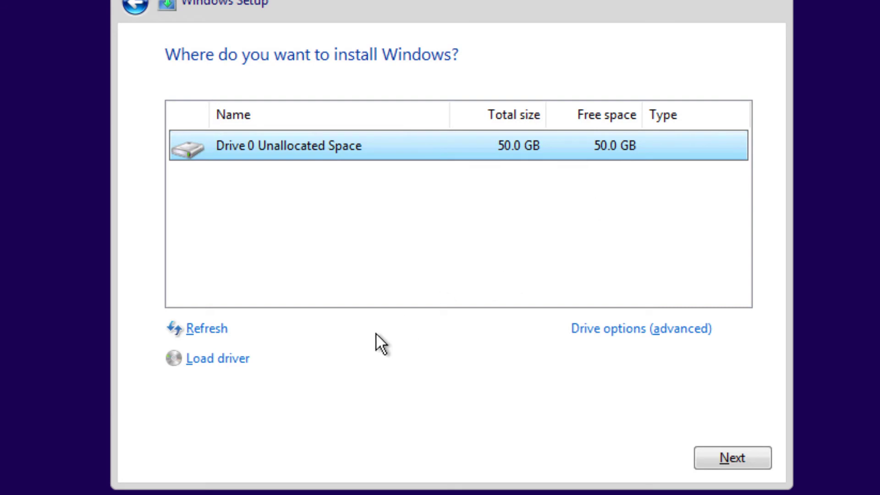
Install WinMatter 10 Home onto Drive 0's 50 GB unallocated space
{"action": "left_click", "coordinate": [734, 456]}
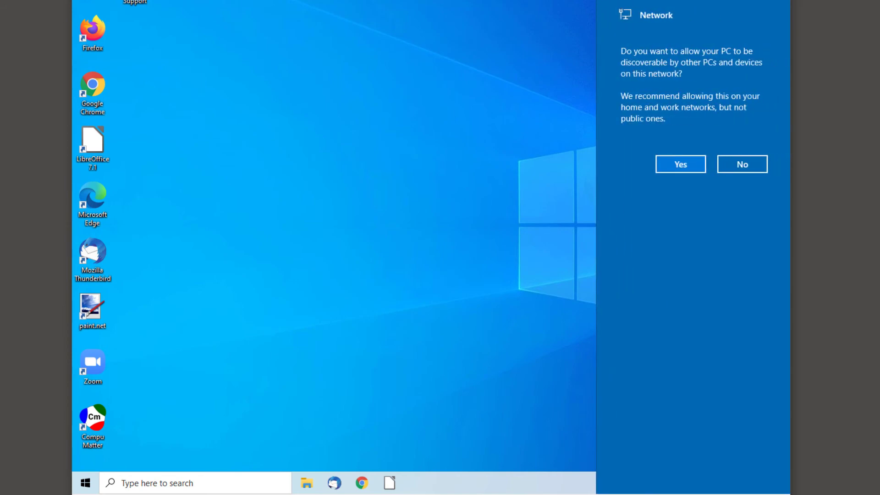
Allow network discoverability and dismiss the prompt to reveal the desktop
{"action": "left_click", "coordinate": [689, 163]}
{"action": "left_click", "coordinate": [675, 164]}
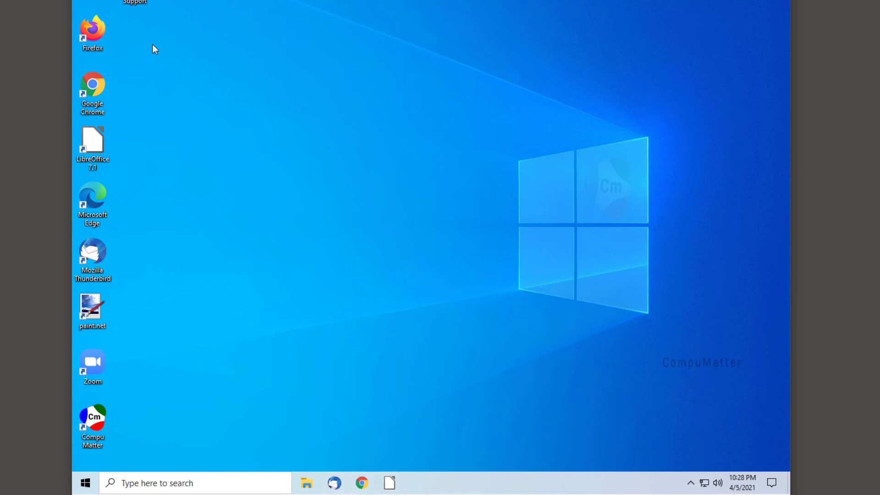
{"action": "left_click", "coordinate": [363, 485]}
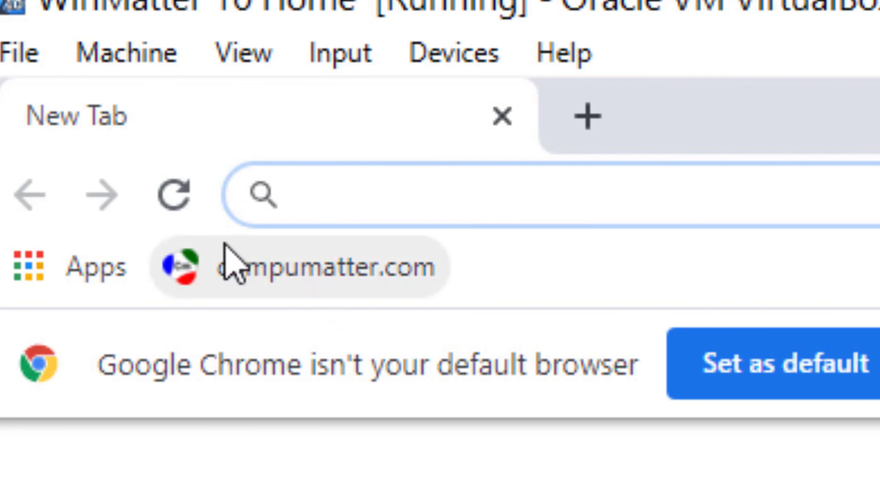
{"action": "left_click", "coordinate": [504, 116]}
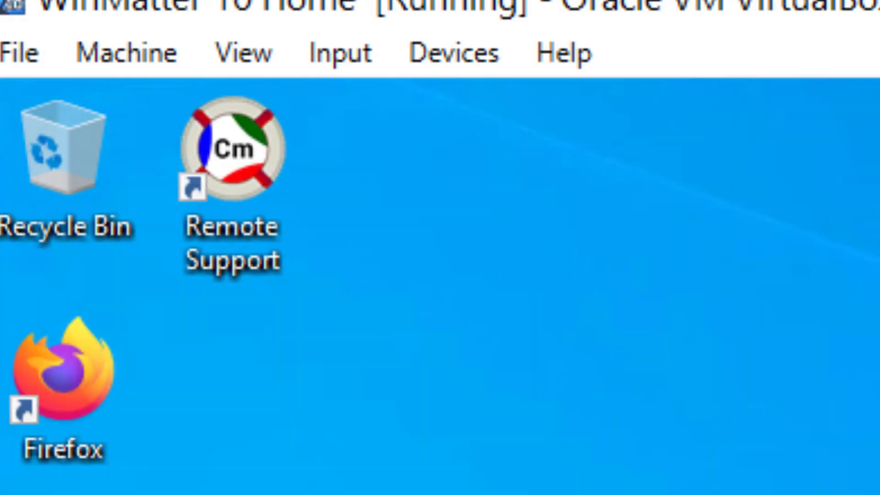